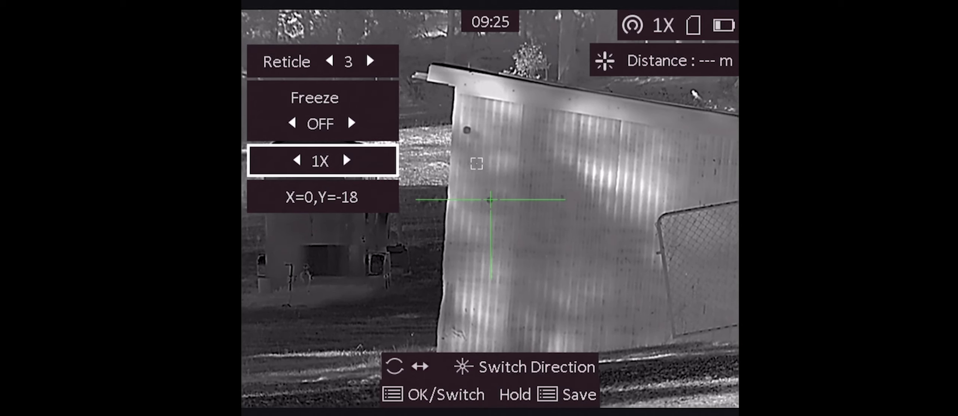
Swing the 1X horizontal offset between -1 and +2, settling at X=0, Y=-18
key(Down)
key(Left)
key(Right)
key(Right)
key(Right)
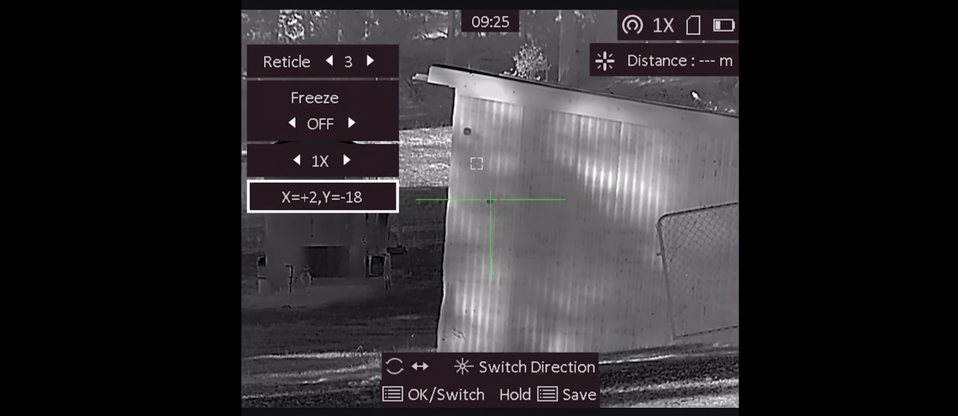
key(Left)
key(Left)
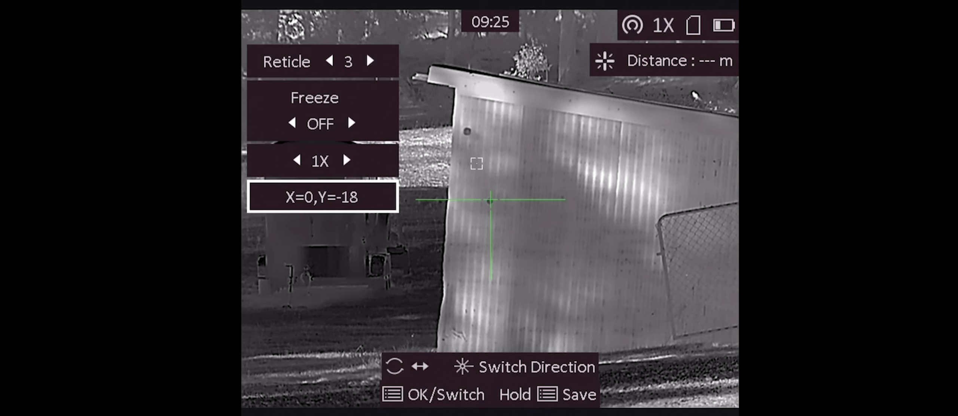
key(Left)
key(Right)
key(Right)
key(Right)
key(Left)
key(Left)
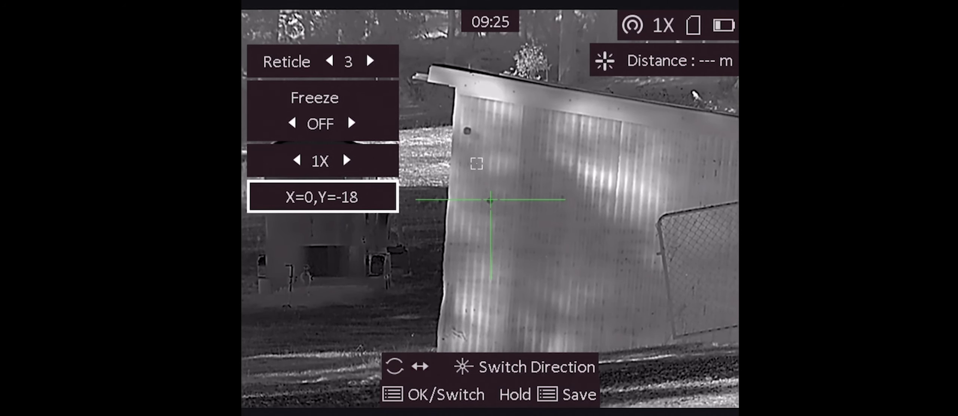
key(Down)
key(Down)
key(Down)
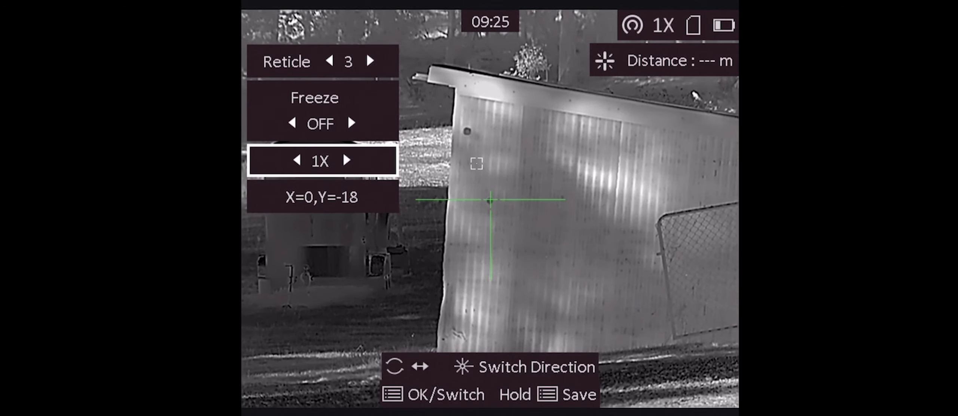
Zoom to 8X and step the horizontal offset to +1, then left to -3
key(Right)
key(Right)
key(Right)
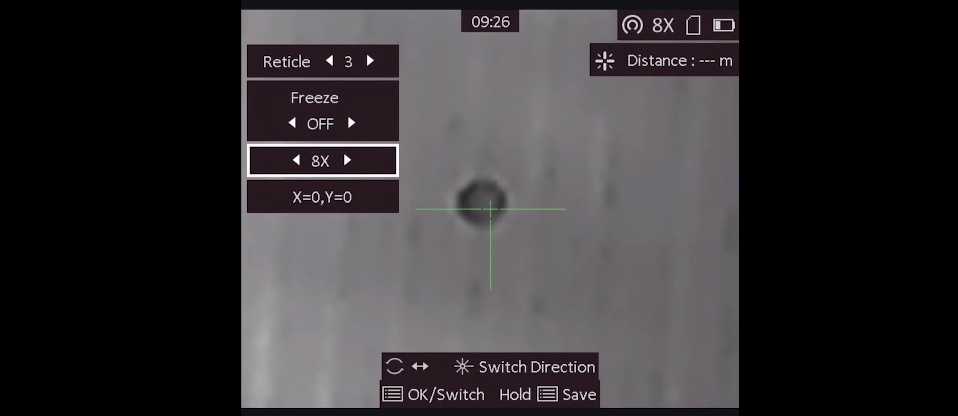
key(Down)
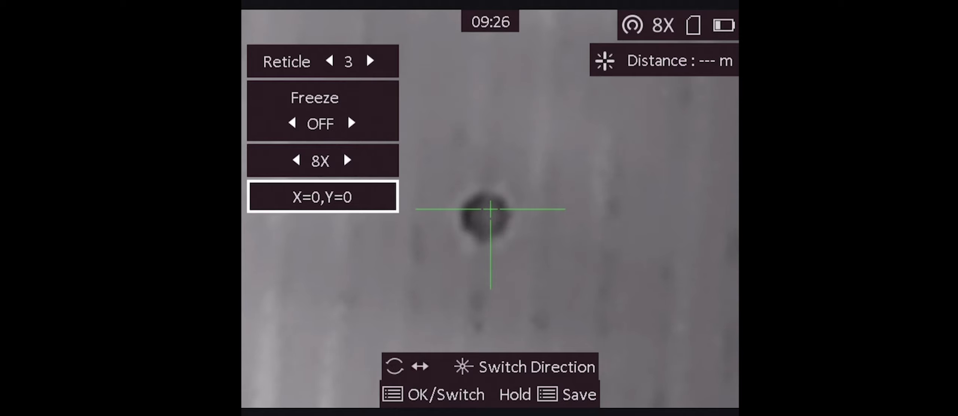
key(Right)
key(Left)
key(Left)
key(Left)
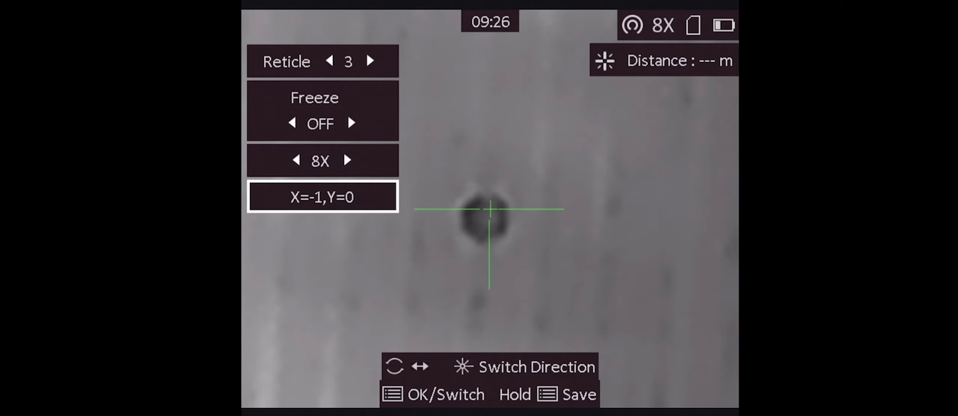
key(Left)
key(Left)
key(Left)
key(Left)
key(Left)
key(Left)
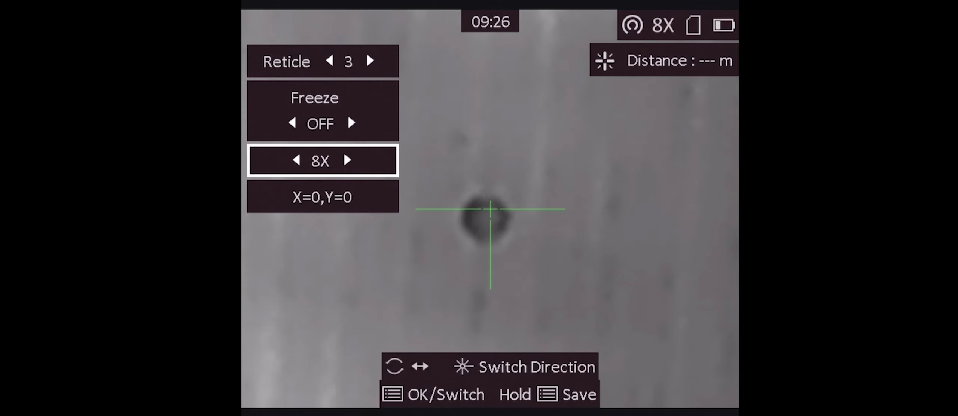
Zoom out from 8X to 1X and reset the horizontal offset from -1 to 0
key(Left)
key(Left)
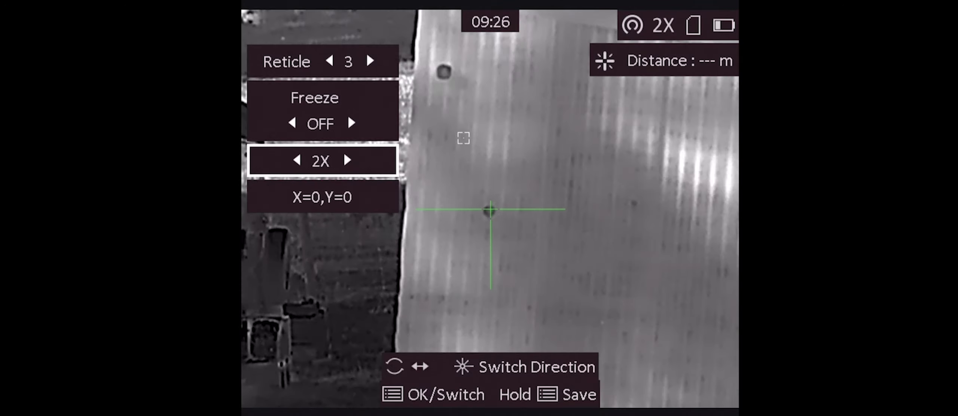
key(Left)
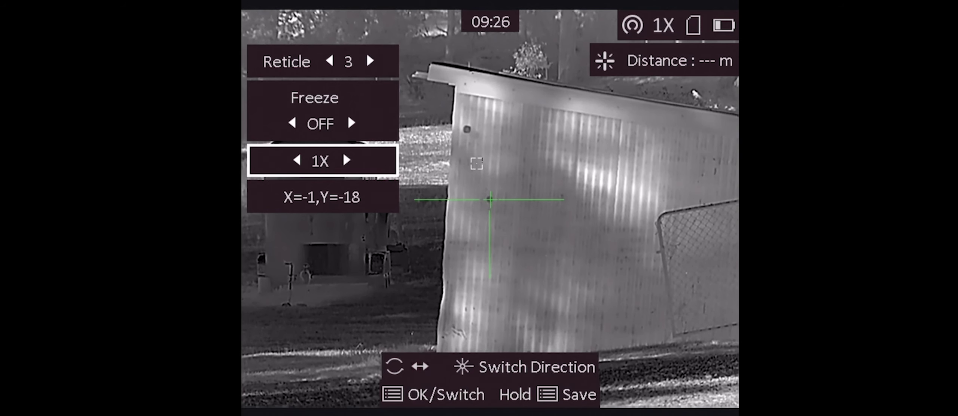
key(Down)
key(Right)
Cycle through the reticle and zoom settings and start zooming back in from 1X
key(Down)
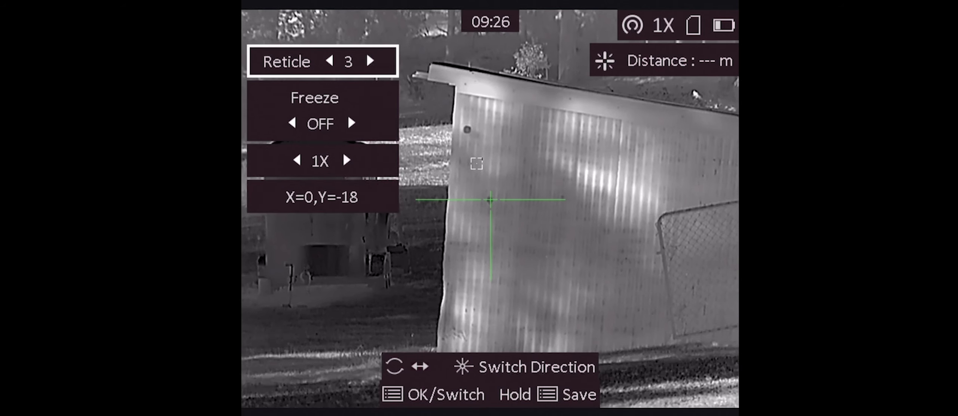
key(Down)
key(Down)
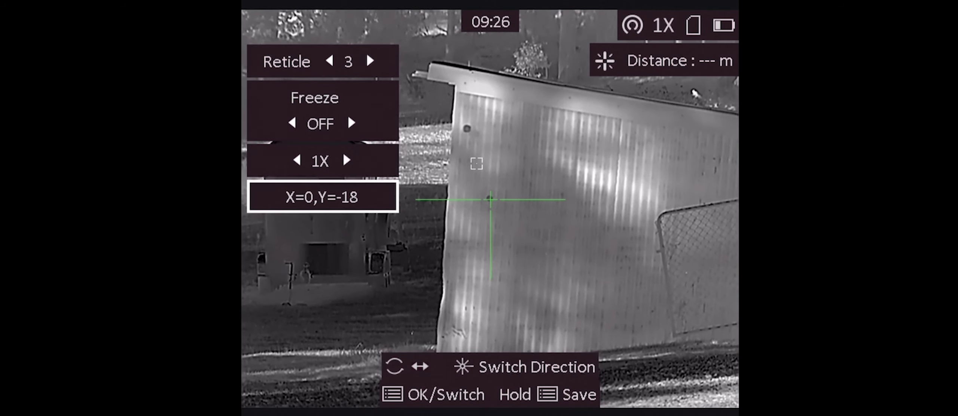
key(Down)
key(Down)
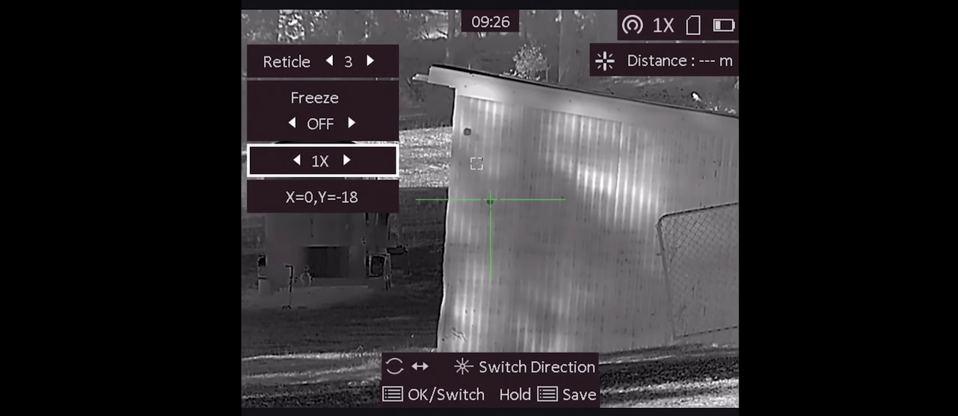
key(Right)
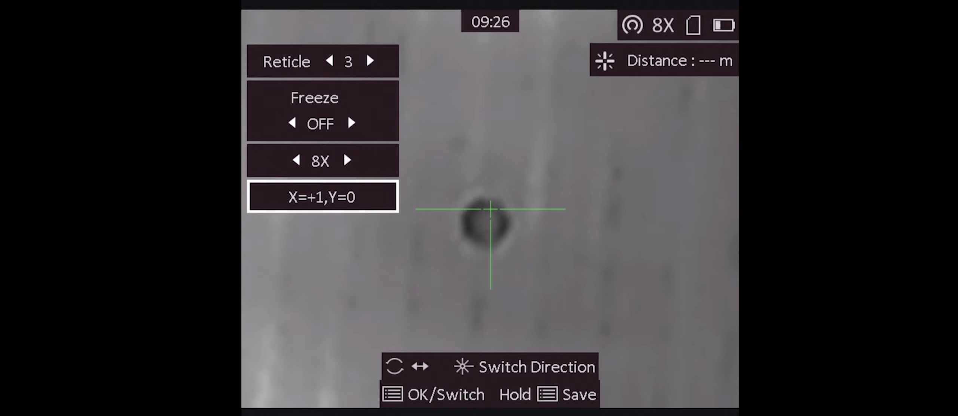
Shift the 8X horizontal offset from +1 to -1 and move focus to the reticle setting
key(Left)
key(Left)
key(Left)
key(Left)
key(Left)
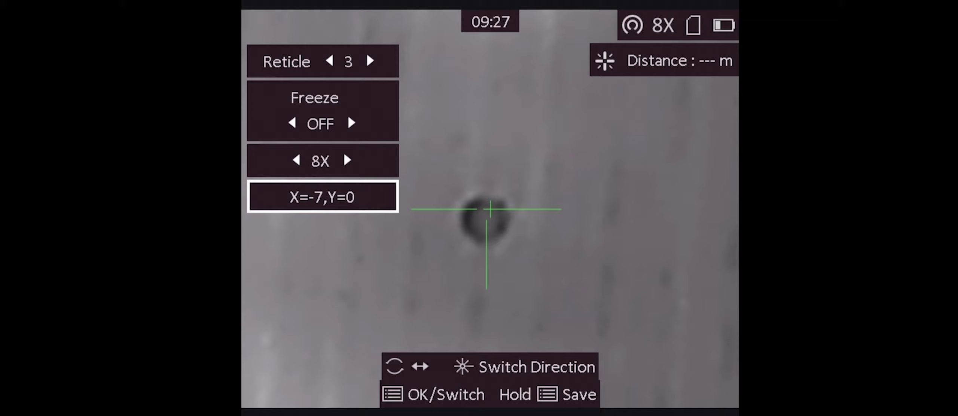
key(Return)
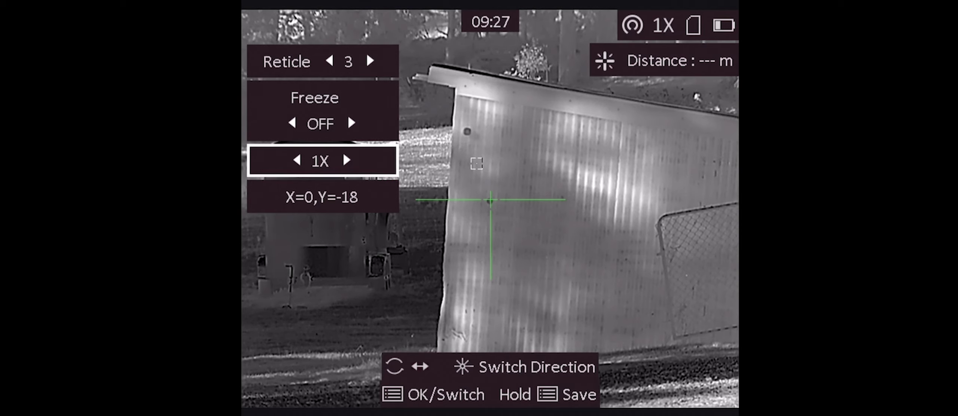
Zoom in from 1X up to 8X, then back down through 2X to 1X
key(Right)
key(Right)
key(Right)
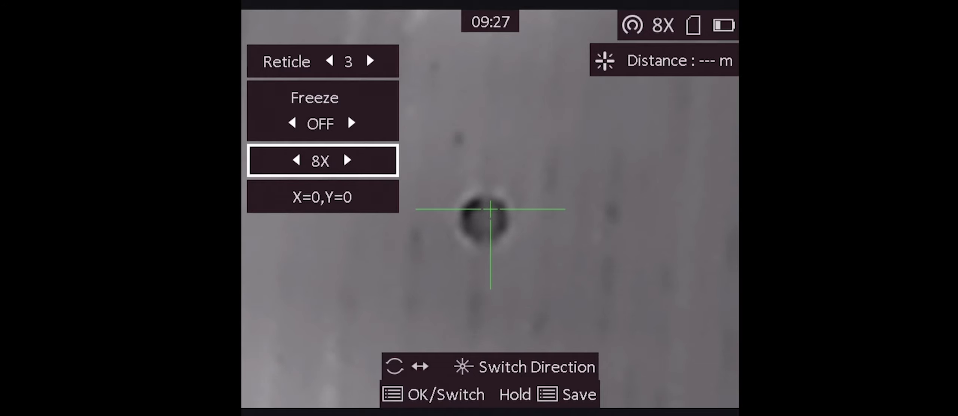
key(Left)
key(Left)
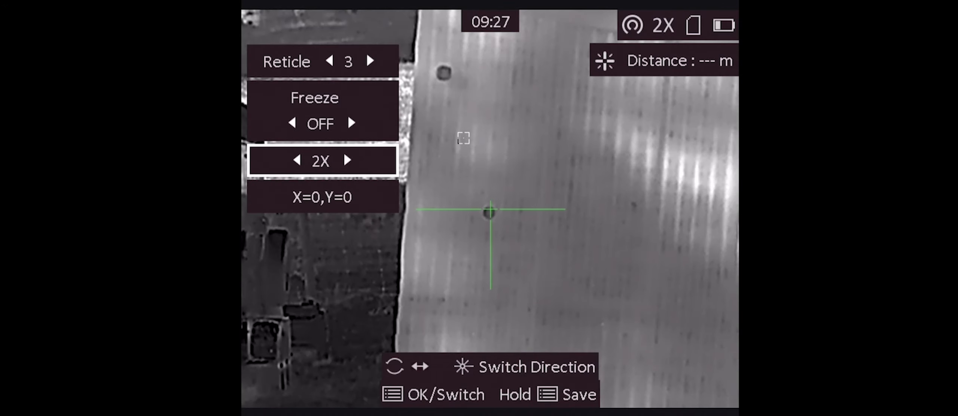
key(Left)
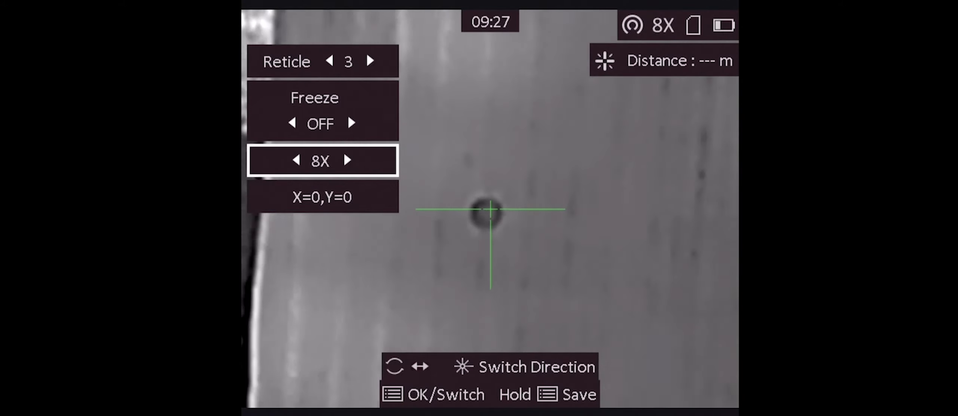
Zoom out from 8X to 1X, where the offset reads X=0, Y=-18
key(Left)
key(Left)
key(Left)
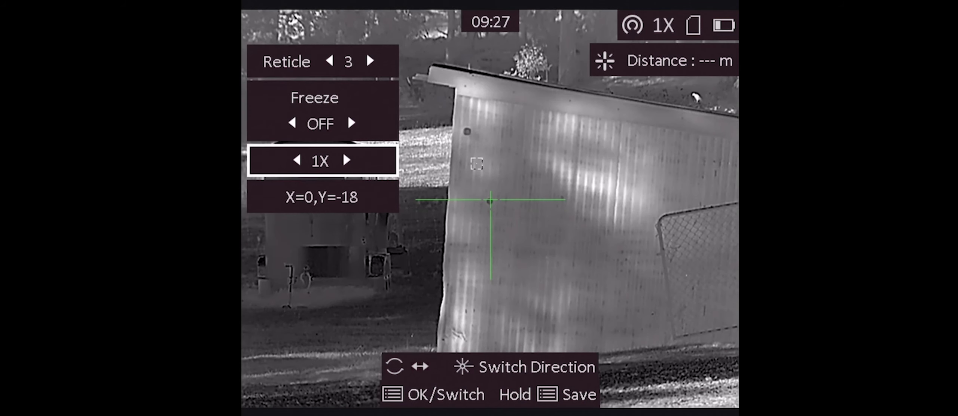